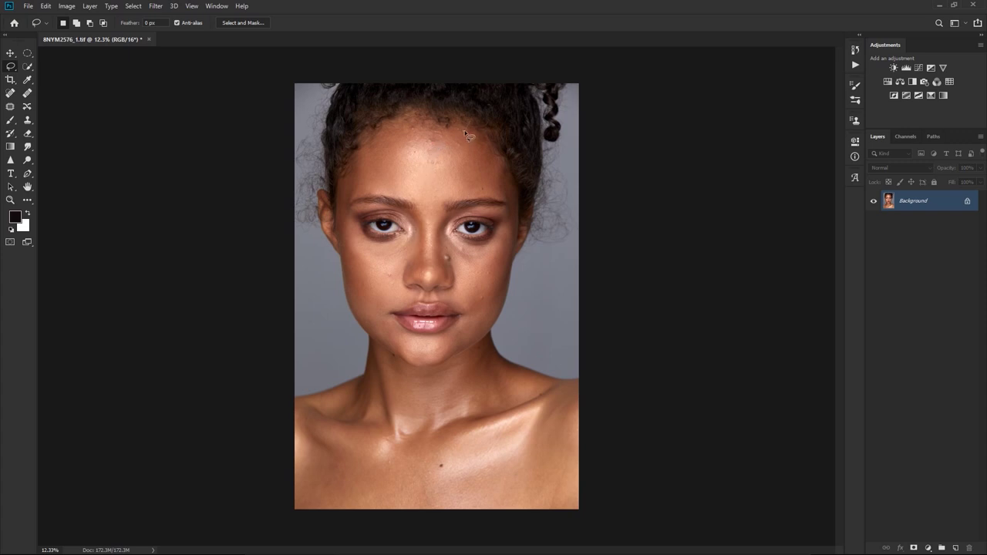
Outline the facial skin with the Lasso, leaving out the eyes and lips, and copy it to a new layer.
{"action": "mouse_move", "coordinate": [465, 131]}
{"action": "left_mouse_down"}
{"action": "mouse_move", "coordinate": [425, 121]}
{"action": "mouse_move", "coordinate": [384, 127]}
{"action": "left_mouse_up"}
{"action": "mouse_move", "coordinate": [355, 165]}
{"action": "left_mouse_down"}
{"action": "mouse_move", "coordinate": [351, 193]}
{"action": "mouse_move", "coordinate": [423, 209]}
{"action": "mouse_move", "coordinate": [417, 238]}
{"action": "mouse_move", "coordinate": [357, 259]}
{"action": "left_mouse_up"}
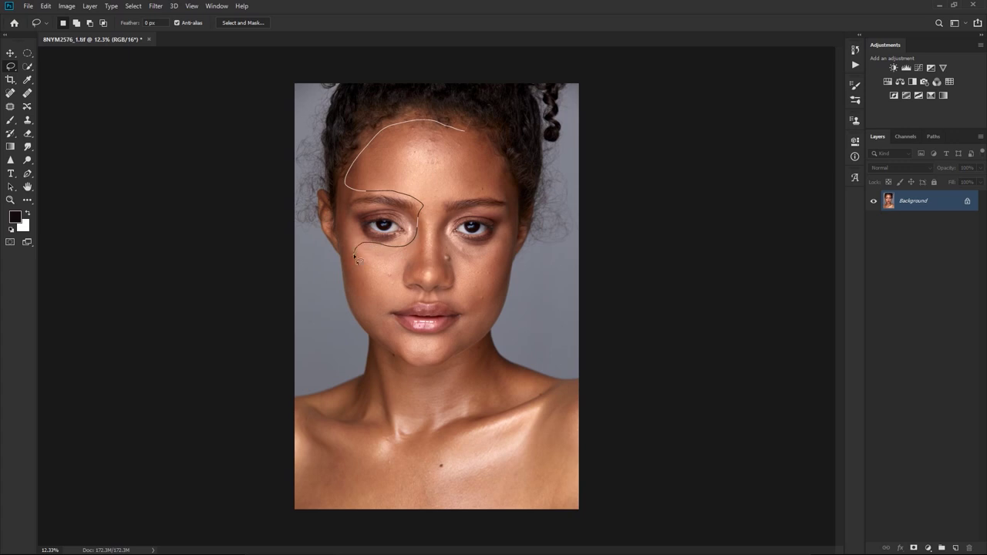
{"action": "mouse_move", "coordinate": [363, 300]}
{"action": "left_mouse_down"}
{"action": "mouse_move", "coordinate": [389, 342]}
{"action": "mouse_move", "coordinate": [413, 357]}
{"action": "mouse_move", "coordinate": [430, 348]}
{"action": "mouse_move", "coordinate": [404, 337]}
{"action": "mouse_move", "coordinate": [389, 307]}
{"action": "mouse_move", "coordinate": [409, 302]}
{"action": "mouse_move", "coordinate": [409, 290]}
{"action": "mouse_move", "coordinate": [459, 308]}
{"action": "mouse_move", "coordinate": [447, 341]}
{"action": "mouse_move", "coordinate": [478, 329]}
{"action": "mouse_move", "coordinate": [497, 303]}
{"action": "left_mouse_up"}
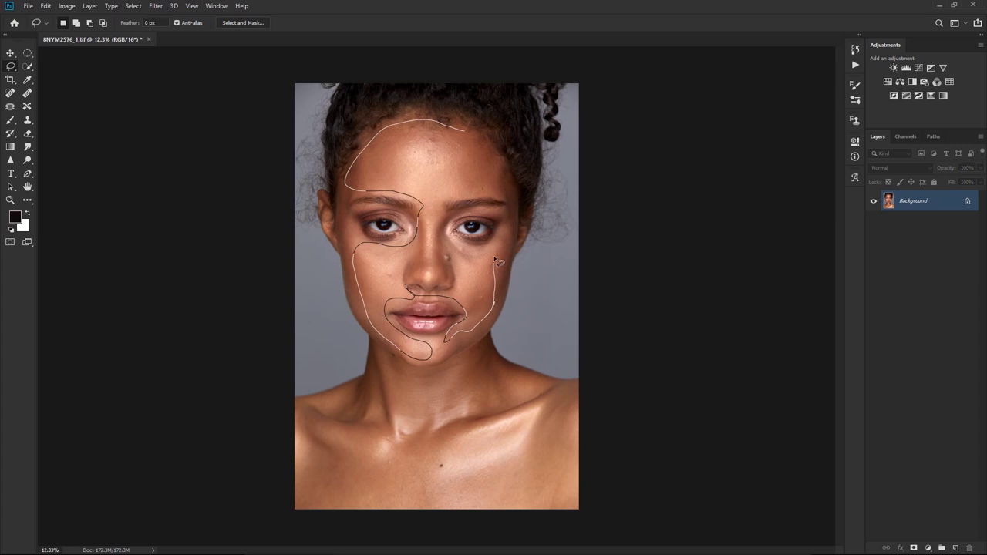
{"action": "mouse_move", "coordinate": [494, 257]}
{"action": "left_mouse_down"}
{"action": "mouse_move", "coordinate": [490, 245]}
{"action": "mouse_move", "coordinate": [456, 240]}
{"action": "mouse_move", "coordinate": [441, 215]}
{"action": "mouse_move", "coordinate": [472, 194]}
{"action": "left_mouse_up"}
{"action": "left_click_drag", "start_coordinate": [466, 129], "coordinate": [462, 127]}
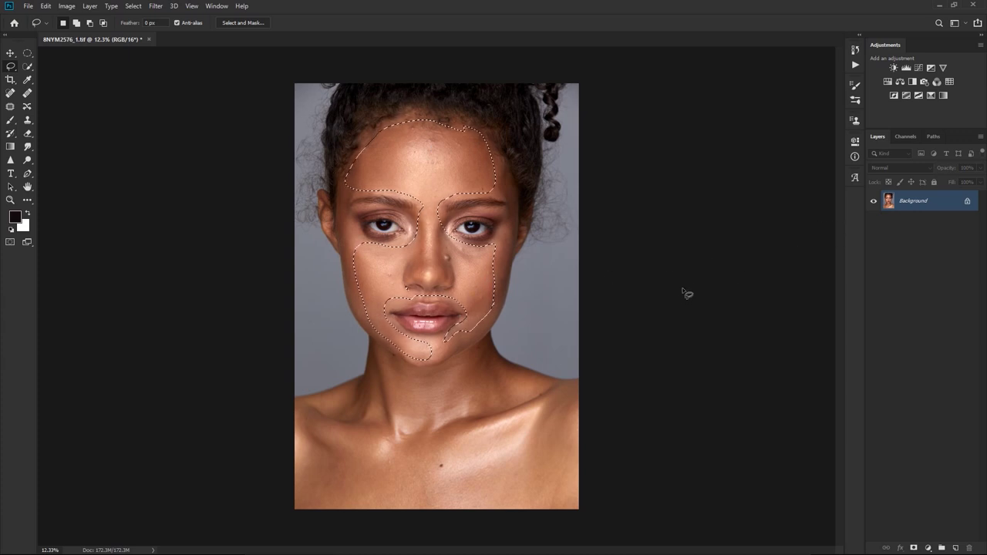
{"action": "key", "text": "ctrl"}
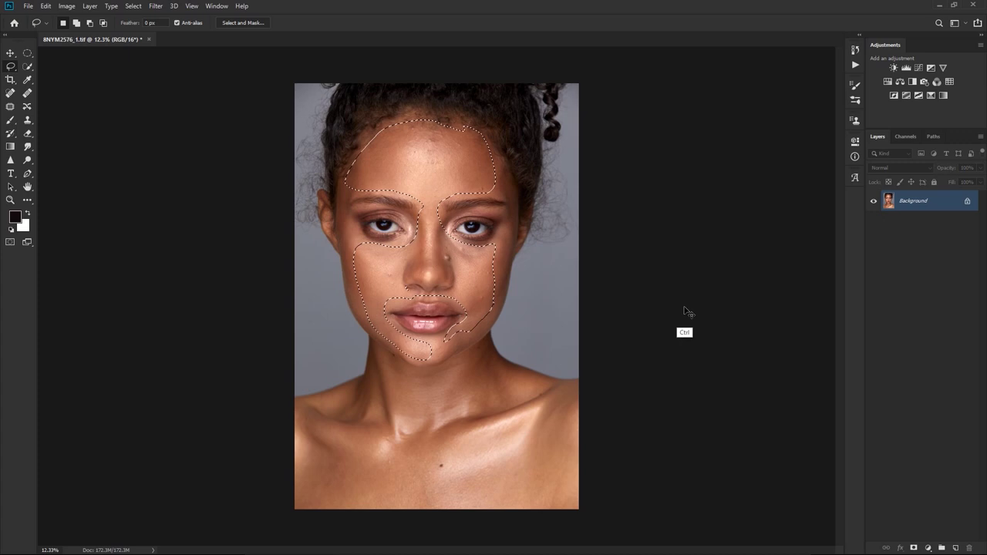
{"action": "key", "text": "ctrl+j"}
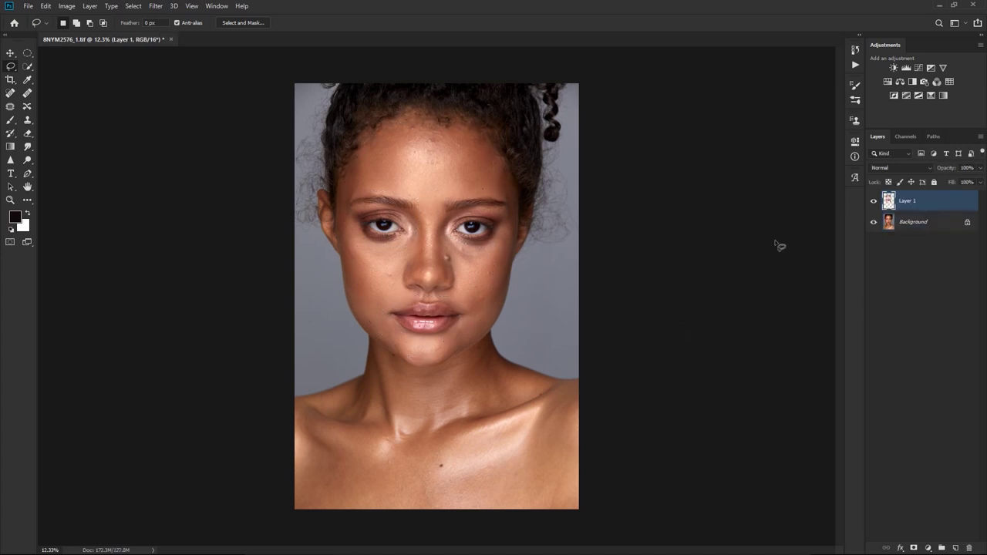
Outline the neck, shoulders and chest on the Background layer with the Lasso and copy them to a new layer.
{"action": "left_click", "coordinate": [892, 223]}
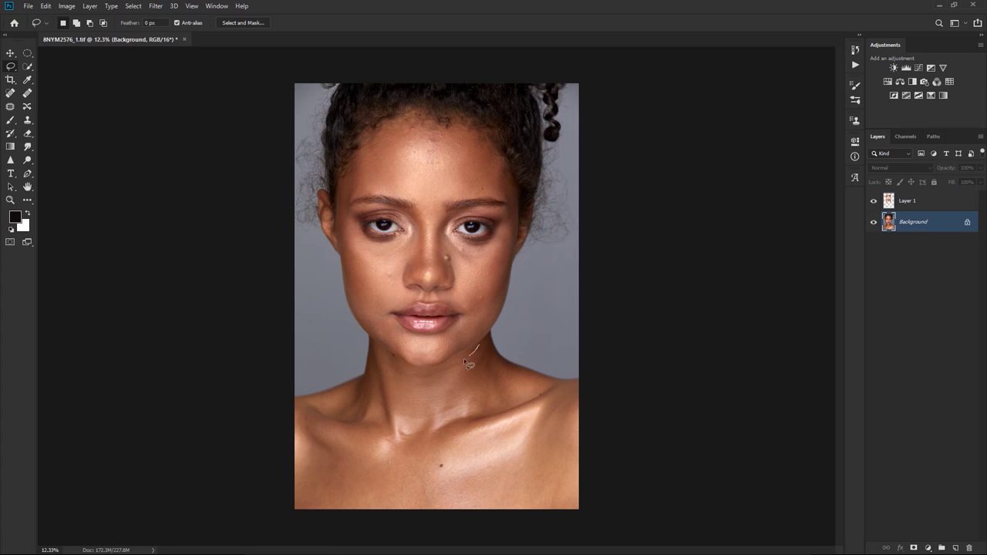
{"action": "mouse_move", "coordinate": [378, 356]}
{"action": "left_mouse_down"}
{"action": "mouse_move", "coordinate": [369, 379]}
{"action": "mouse_move", "coordinate": [297, 412]}
{"action": "mouse_move", "coordinate": [295, 474]}
{"action": "left_mouse_up"}
{"action": "mouse_move", "coordinate": [299, 511]}
{"action": "left_mouse_down"}
{"action": "mouse_move", "coordinate": [556, 518]}
{"action": "mouse_move", "coordinate": [576, 511]}
{"action": "mouse_move", "coordinate": [564, 428]}
{"action": "left_mouse_up"}
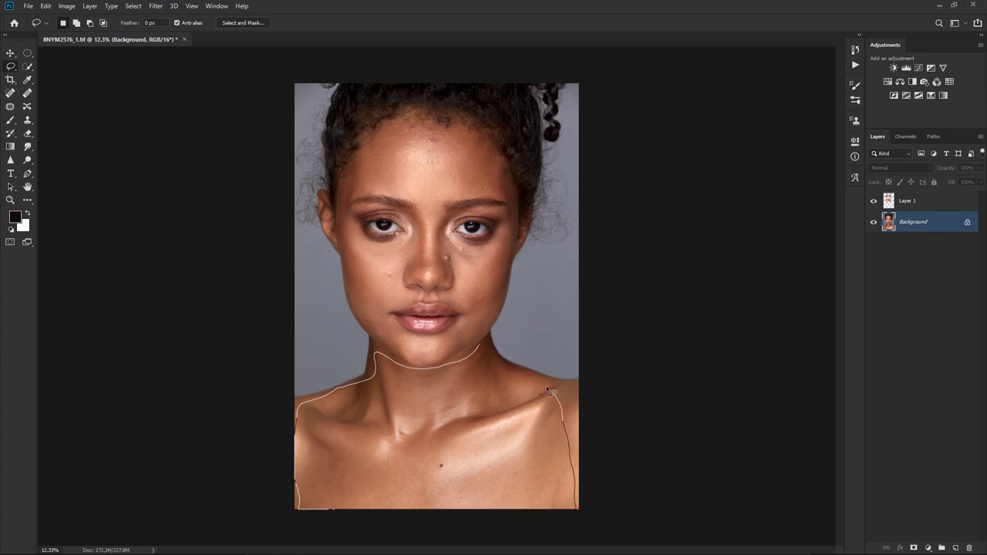
{"action": "left_click_drag", "start_coordinate": [547, 389], "coordinate": [477, 346]}
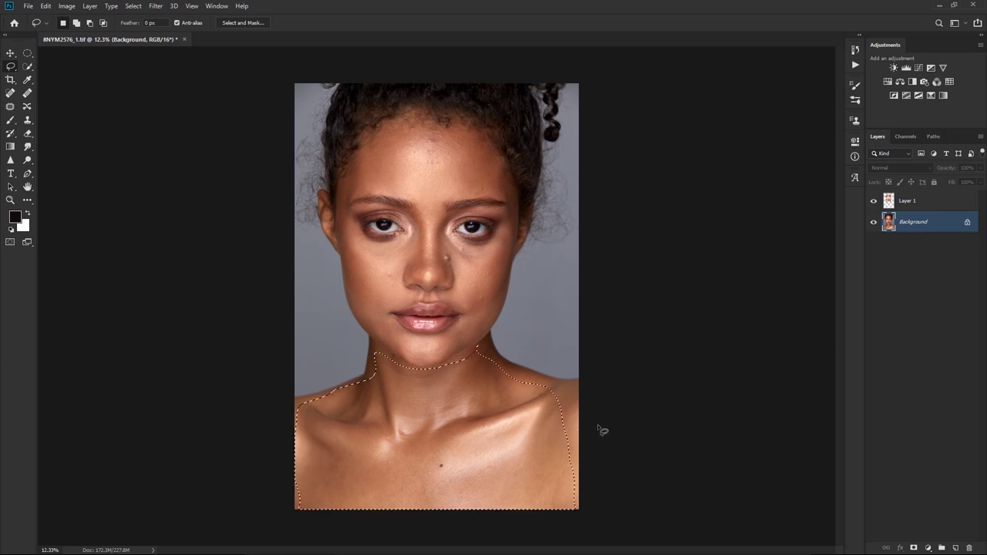
{"action": "key", "text": "ctrl+j"}
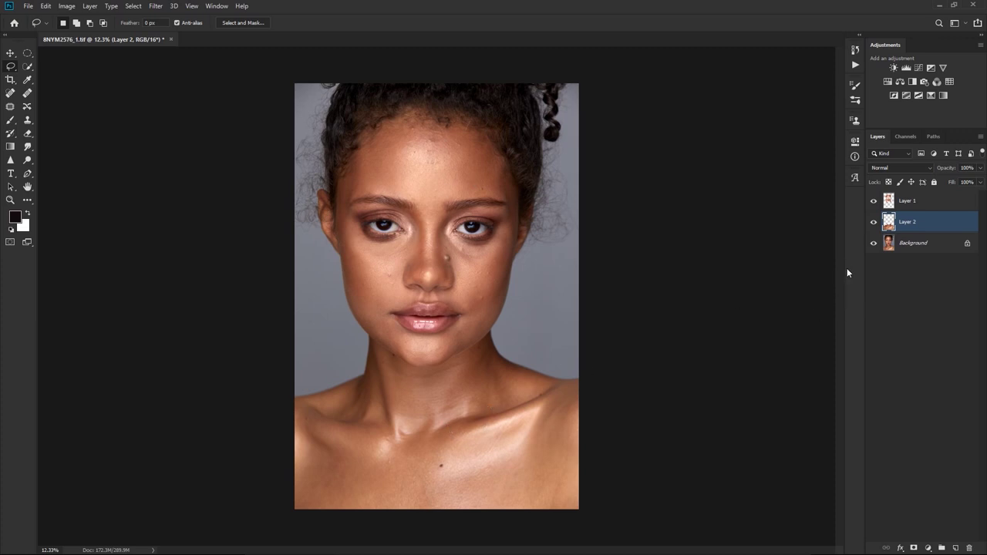
Load Layer 2's outline as a selection, fill the neck and chest patch with its colour using Average blur, and deselect.
{"action": "left_click", "coordinate": [890, 224], "text": "ctrl"}
{"action": "left_click", "coordinate": [155, 6]}
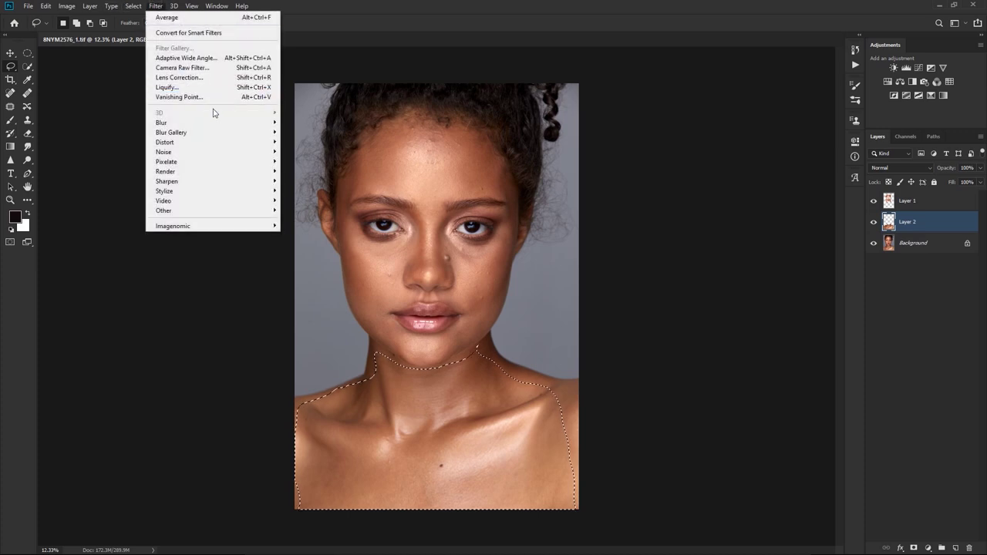
{"action": "mouse_move", "coordinate": [226, 125]}
{"action": "left_click", "coordinate": [127, 123]}
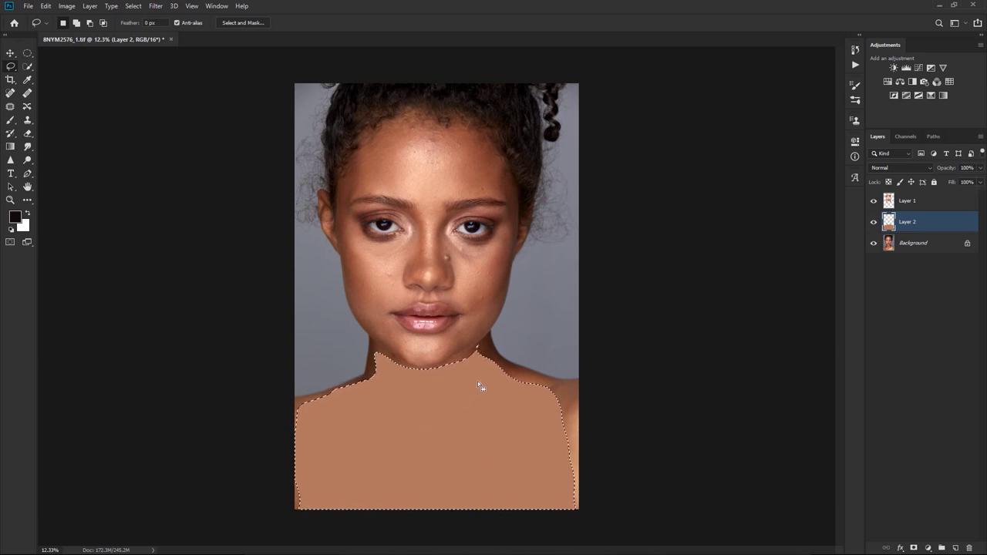
{"action": "key", "text": "ctrl"}
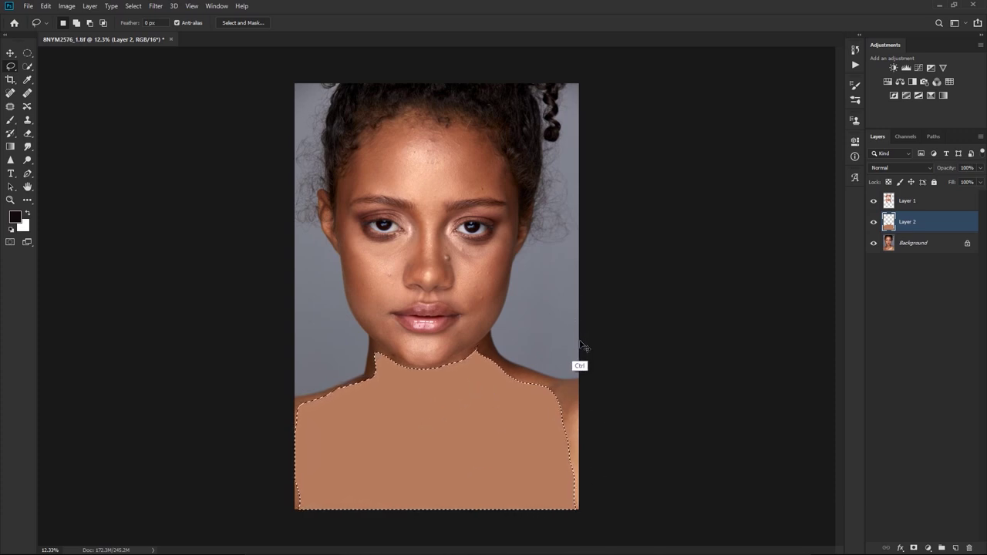
{"action": "key", "text": "ctrl+d"}
Load the outline of the face patch on Layer 1 as a selection.
{"action": "key", "text": "ctrl"}
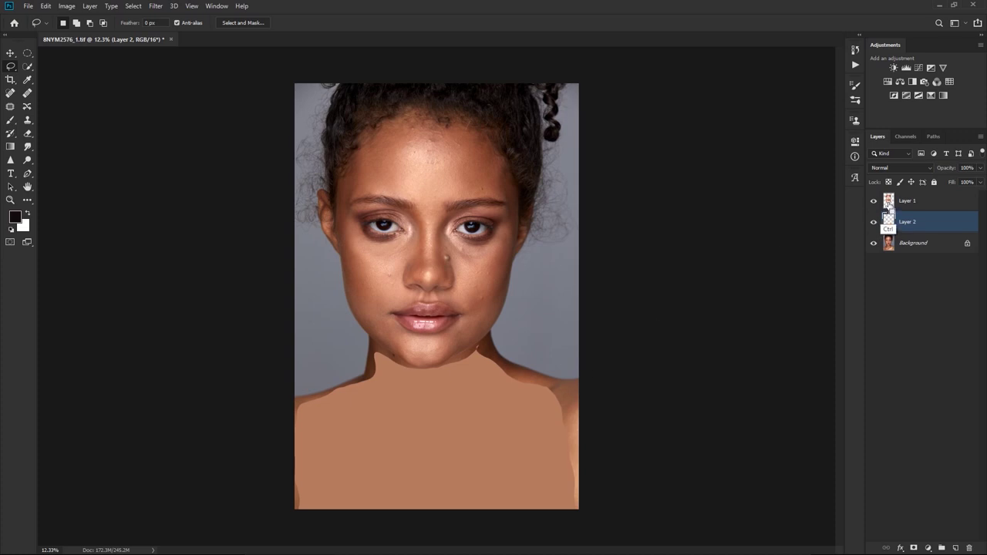
{"action": "left_click", "coordinate": [888, 221], "text": "ctrl"}
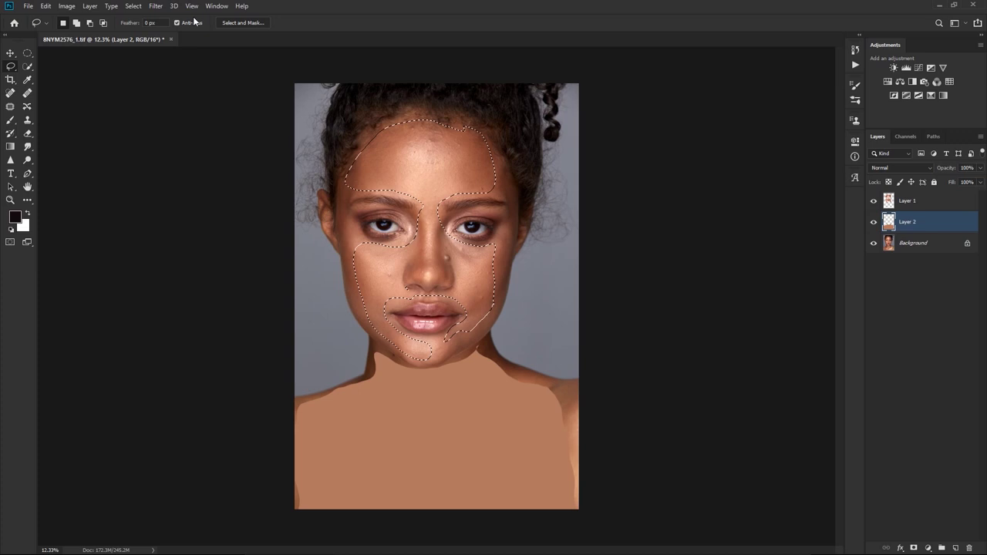
{"action": "left_click", "coordinate": [158, 7]}
{"action": "left_click", "coordinate": [175, 17]}
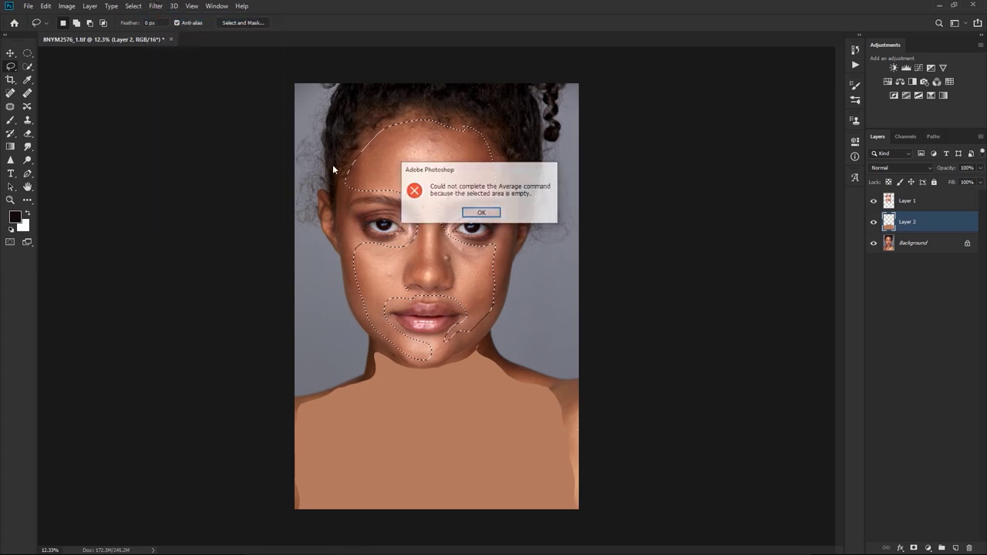
{"action": "key", "text": "Return"}
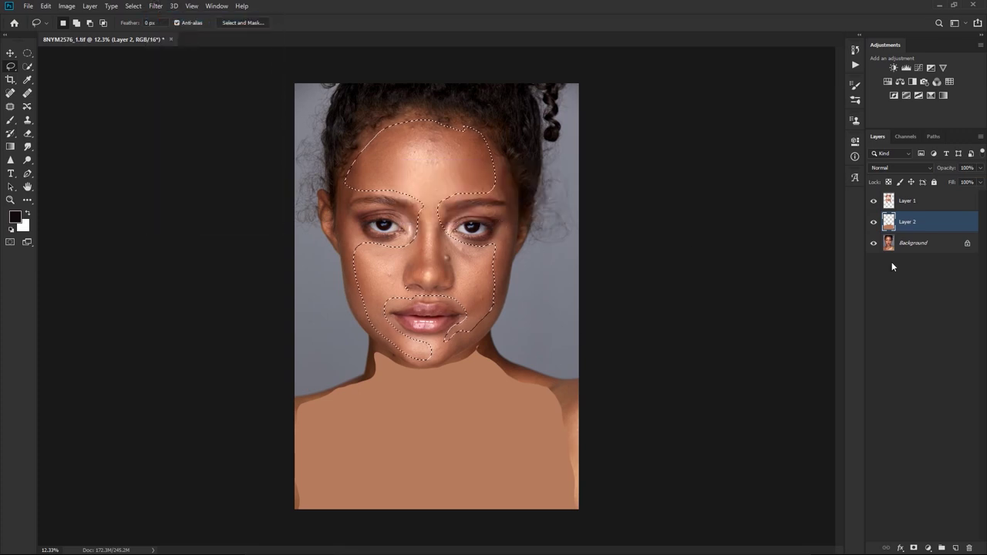
Apply the Average filter to the selected face patch on Layer 1 and deselect.
{"action": "left_click", "coordinate": [908, 201]}
{"action": "left_click", "coordinate": [155, 6]}
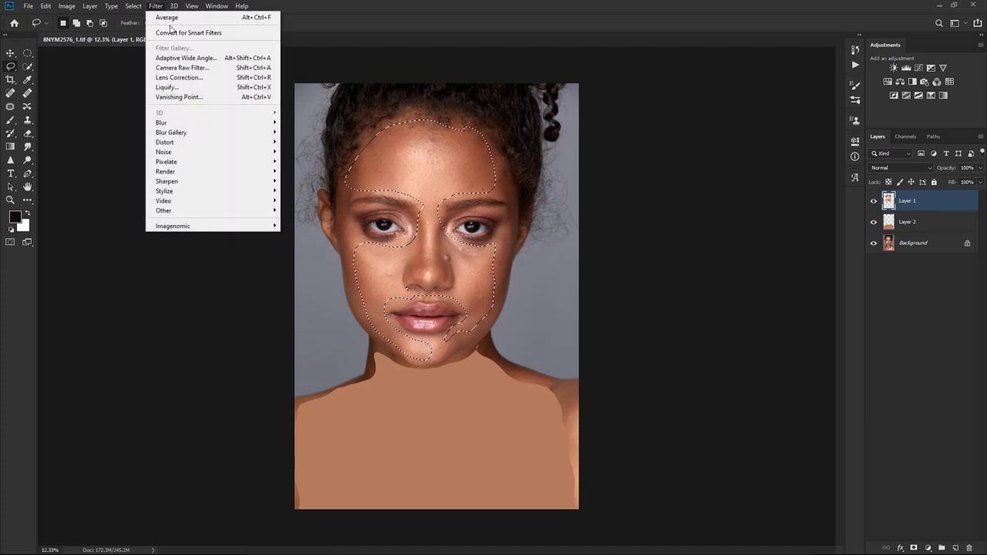
{"action": "left_click", "coordinate": [174, 16]}
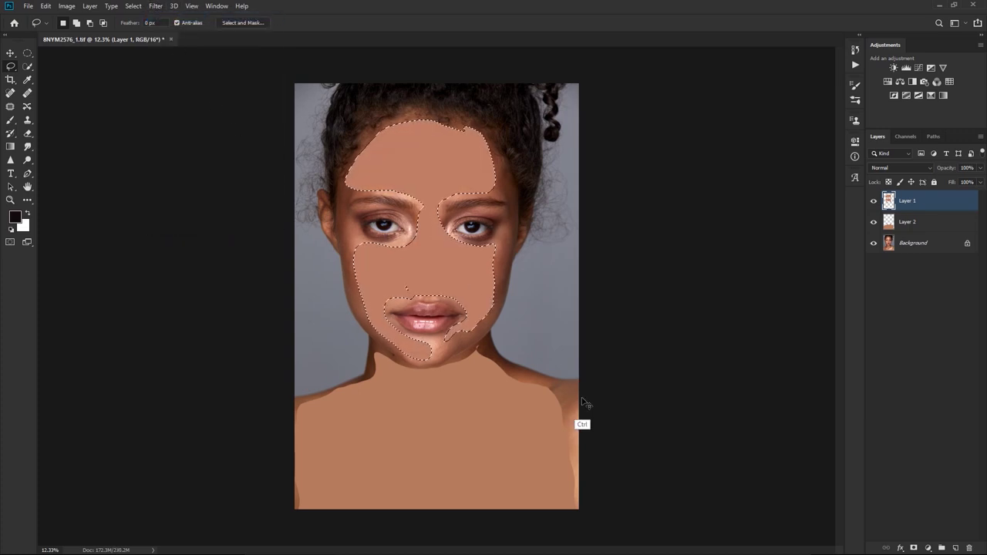
{"action": "key", "text": "ctrl+d"}
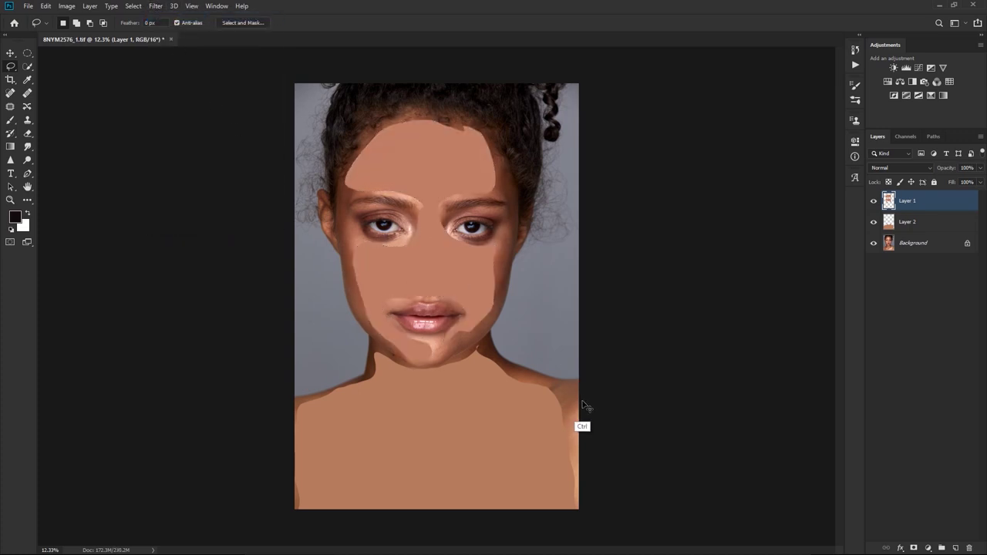
Compare the averaged face and chest colours by sampling them alternately in the foreground Color Picker, and cancel without changing the colour.
{"action": "left_click", "coordinate": [15, 220]}
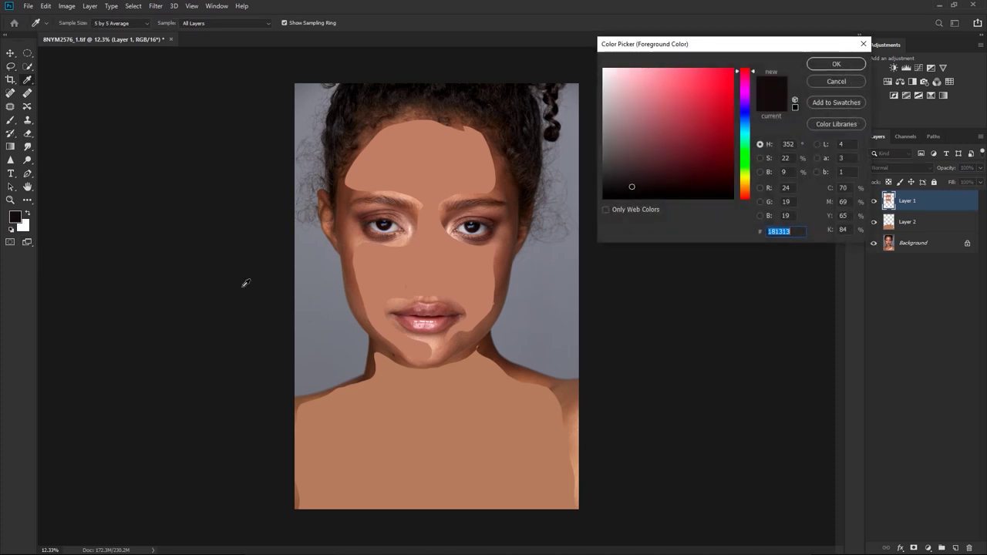
{"action": "left_click_drag", "start_coordinate": [690, 48], "coordinate": [735, 53]}
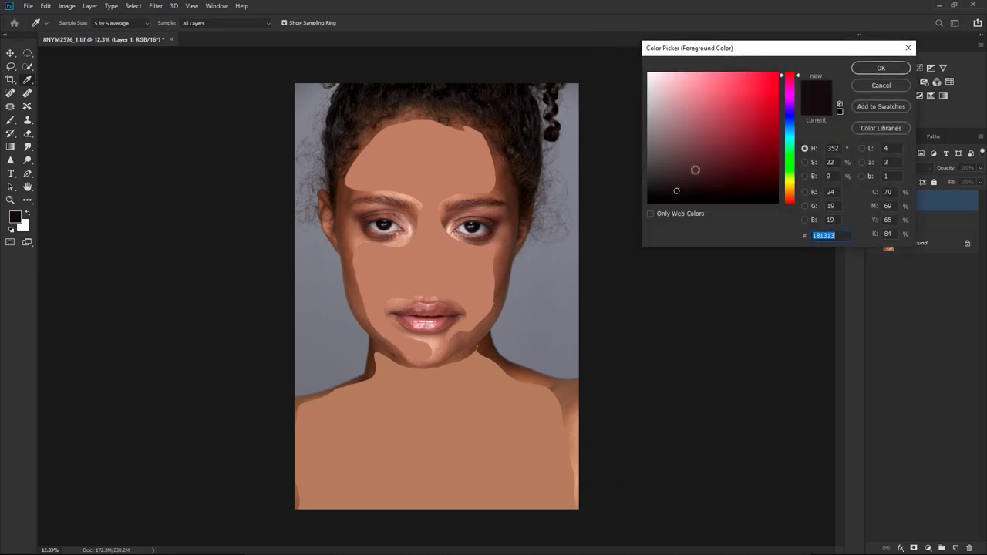
{"action": "left_click", "coordinate": [434, 167]}
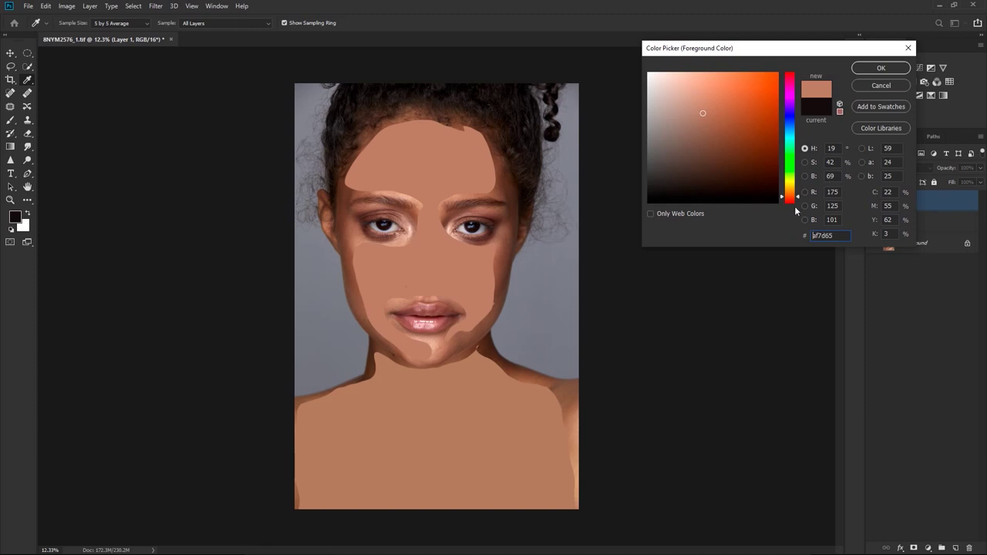
{"action": "left_click", "coordinate": [456, 436]}
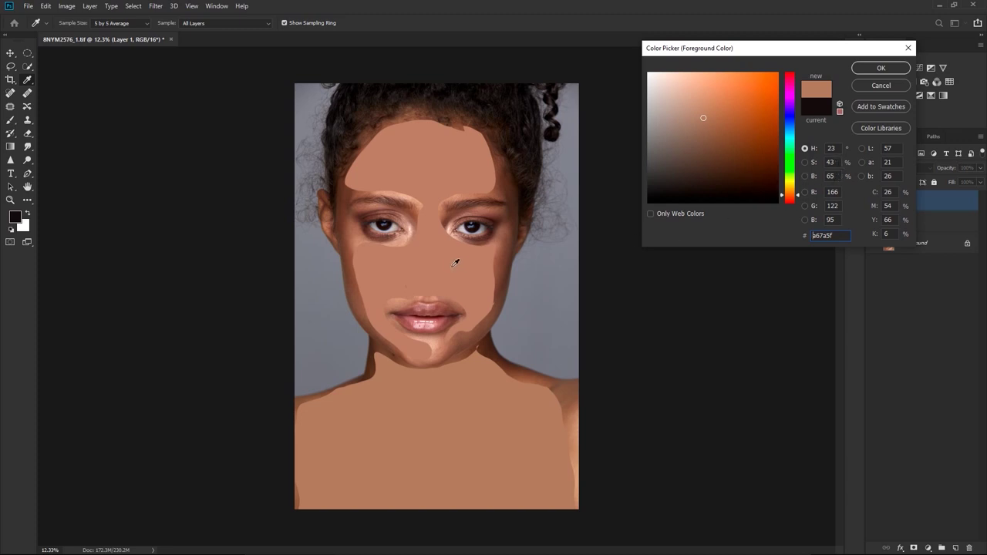
{"action": "left_click", "coordinate": [468, 251]}
{"action": "left_click", "coordinate": [478, 372]}
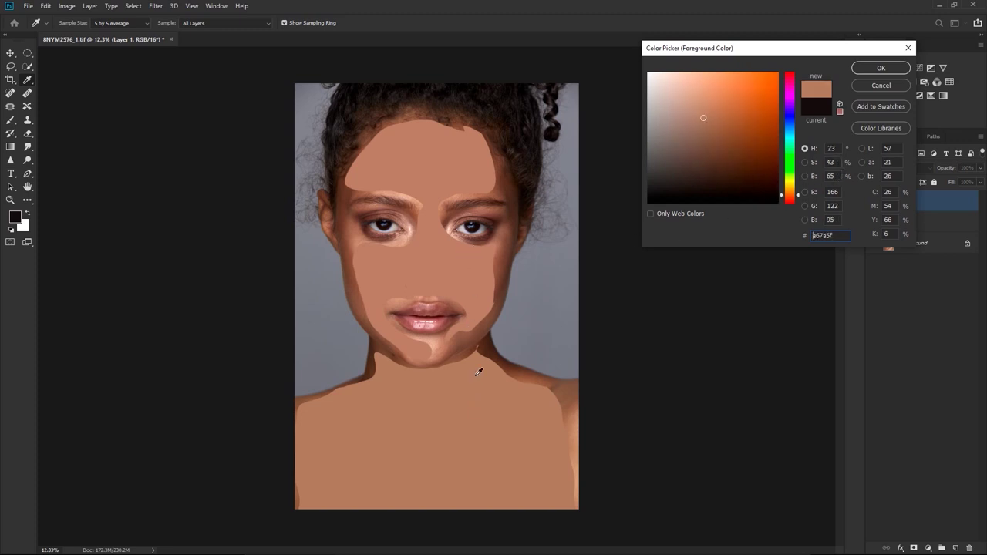
{"action": "left_click", "coordinate": [477, 258]}
{"action": "left_click", "coordinate": [486, 411]}
{"action": "left_click", "coordinate": [478, 271]}
{"action": "left_click", "coordinate": [476, 412]}
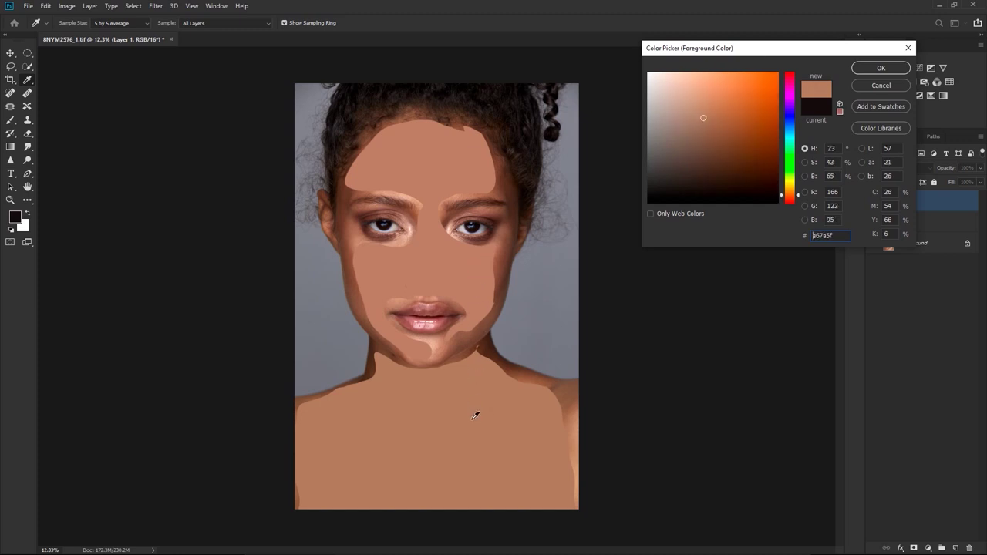
{"action": "left_click", "coordinate": [479, 290]}
{"action": "left_click", "coordinate": [475, 386]}
{"action": "left_click", "coordinate": [477, 274]}
{"action": "left_click", "coordinate": [475, 385]}
{"action": "left_click", "coordinate": [461, 279]}
{"action": "left_click", "coordinate": [463, 392]}
{"action": "left_click", "coordinate": [481, 277]}
{"action": "left_click", "coordinate": [461, 400]}
{"action": "left_click", "coordinate": [880, 86]}
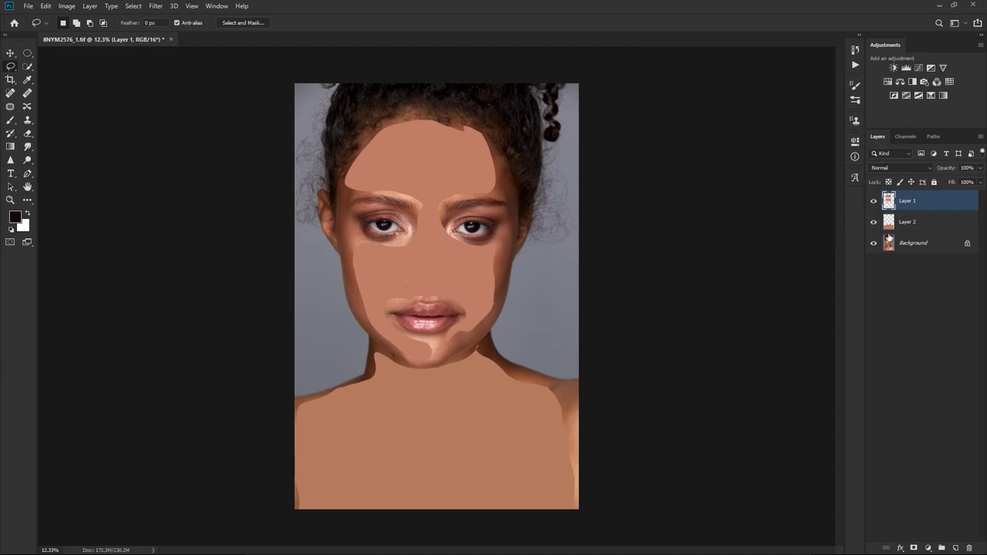
Group Layer 1 and Layer 2 and hide the group.
{"action": "left_click", "coordinate": [914, 225], "text": "shift"}
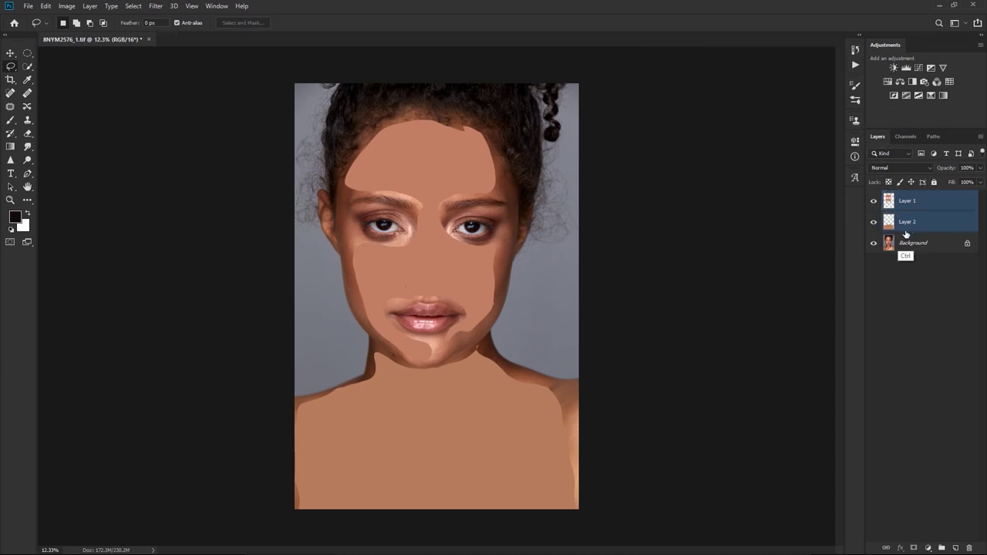
{"action": "key", "text": "ctrl+g"}
{"action": "left_click", "coordinate": [874, 196]}
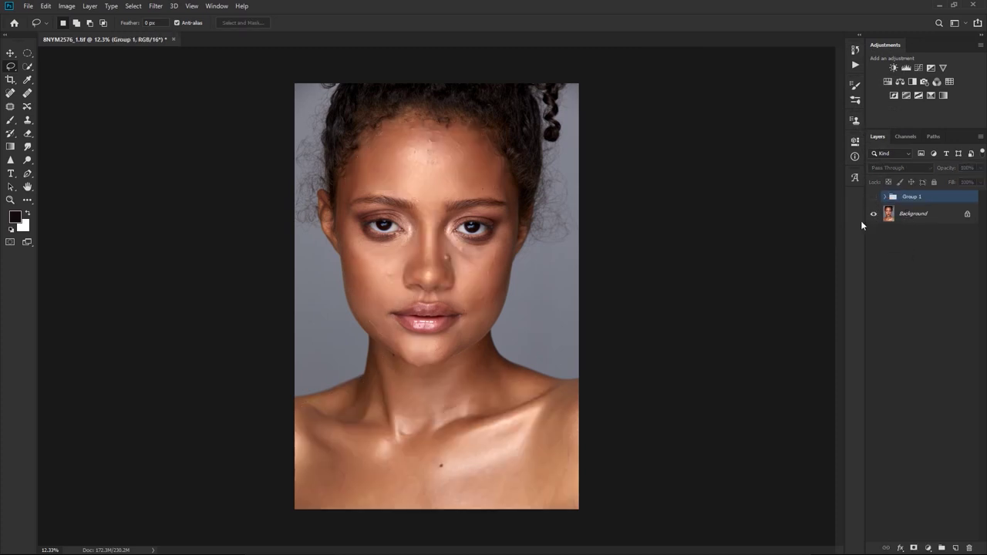
Select the neck, shoulders and chest on the Background layer with Quick Selection and add a Hue/Saturation adjustment layer masked to them.
{"action": "left_click", "coordinate": [910, 218]}
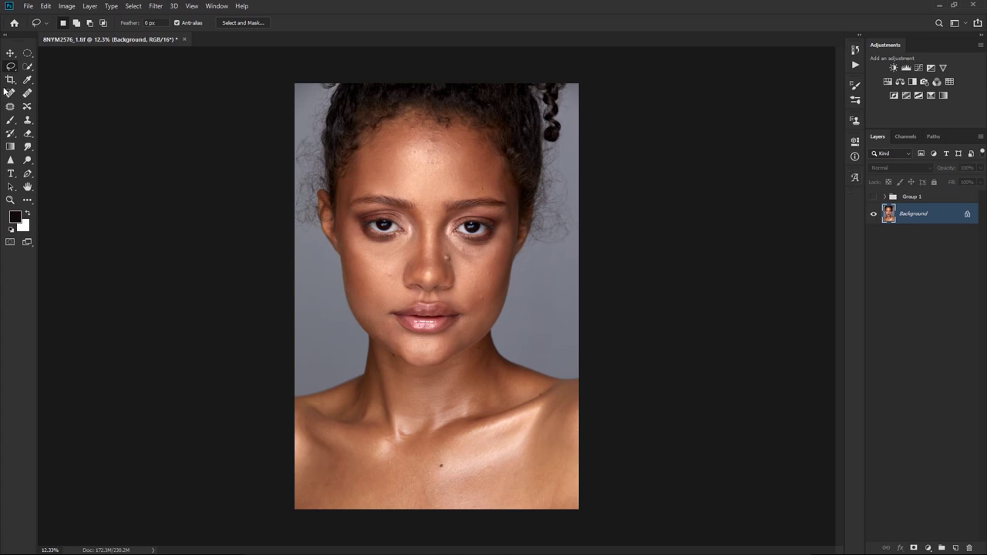
{"action": "left_click", "coordinate": [28, 67]}
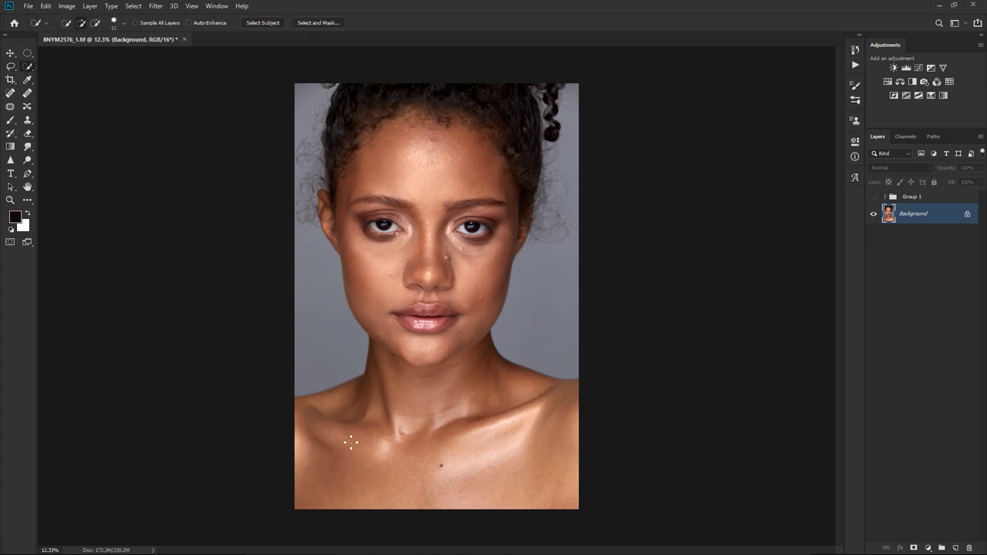
{"action": "mouse_move", "coordinate": [351, 441]}
{"action": "left_mouse_down"}
{"action": "mouse_move", "coordinate": [373, 476]}
{"action": "mouse_move", "coordinate": [436, 494]}
{"action": "mouse_move", "coordinate": [559, 483]}
{"action": "left_mouse_up"}
{"action": "left_click", "coordinate": [888, 82]}
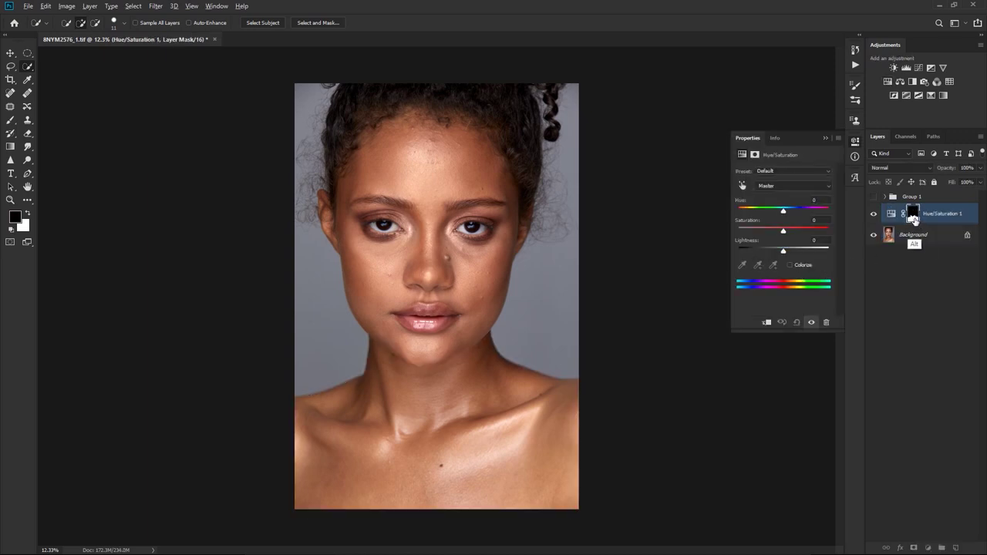
Show the Hue/Saturation layer mask on its own, feather its edge slightly, and return to the normal image view.
{"action": "left_click", "coordinate": [912, 215], "text": "alt"}
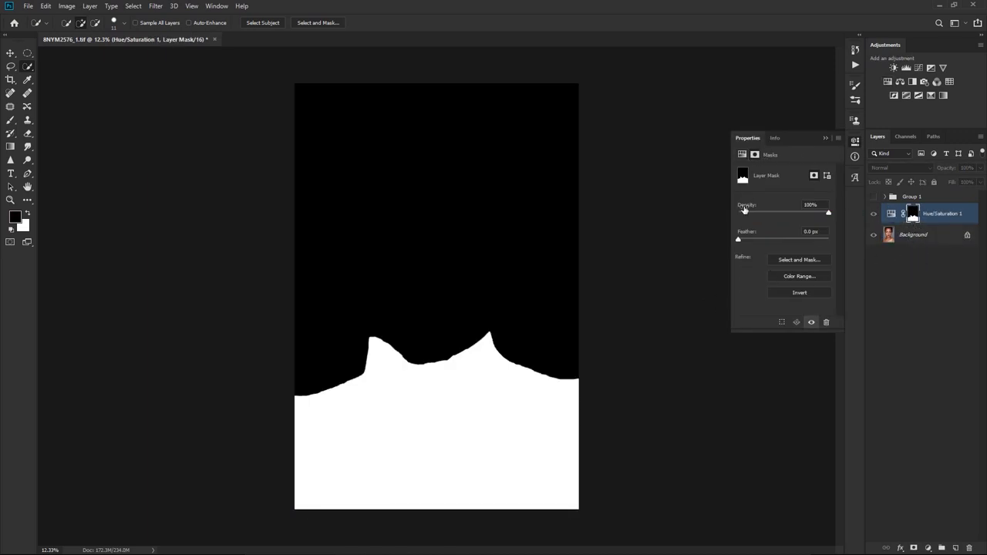
{"action": "left_click_drag", "start_coordinate": [738, 239], "coordinate": [766, 240]}
{"action": "left_click", "coordinate": [742, 154]}
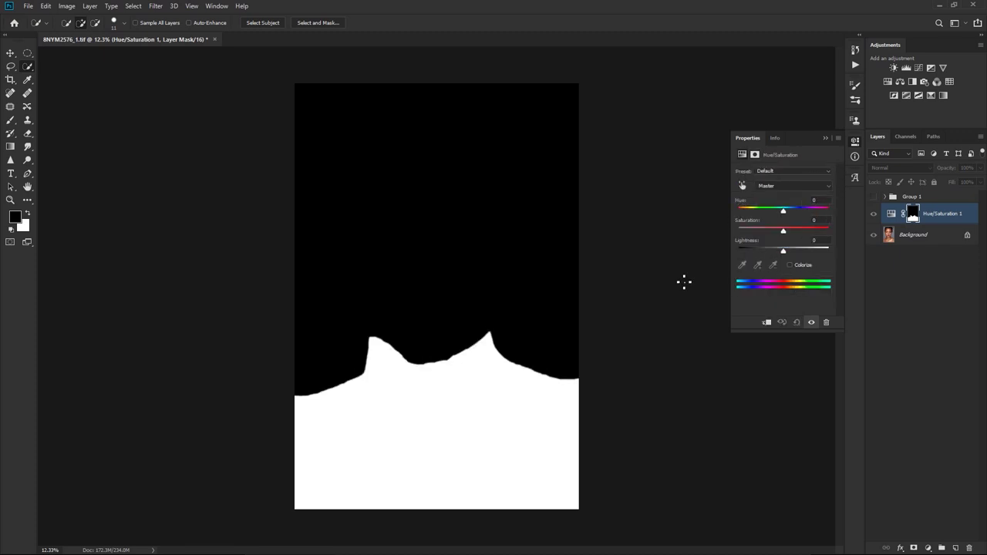
{"action": "left_click", "coordinate": [874, 236]}
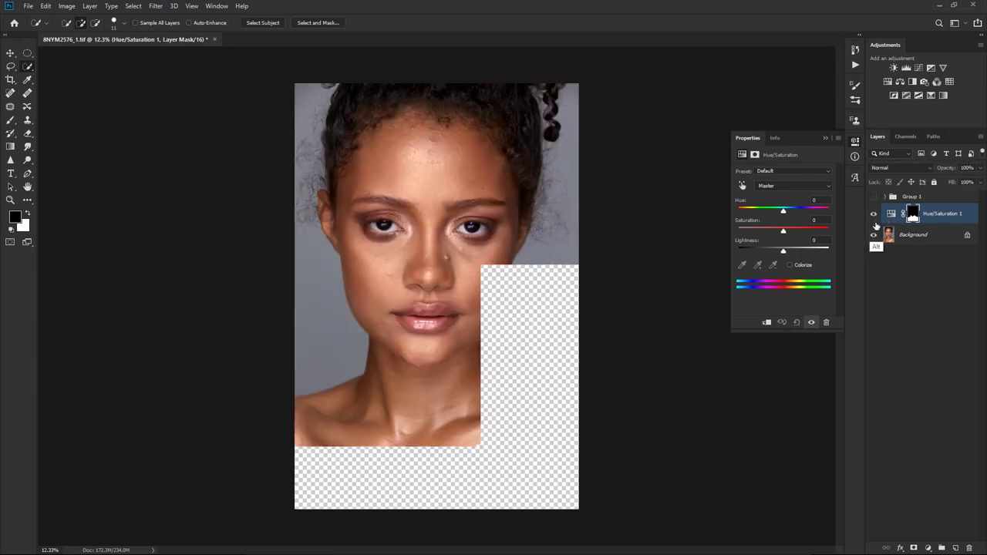
Target the Reds range of the Hue/Saturation adjustment from the chest skin and refine the range by sampling the chest.
{"action": "left_click", "coordinate": [742, 185]}
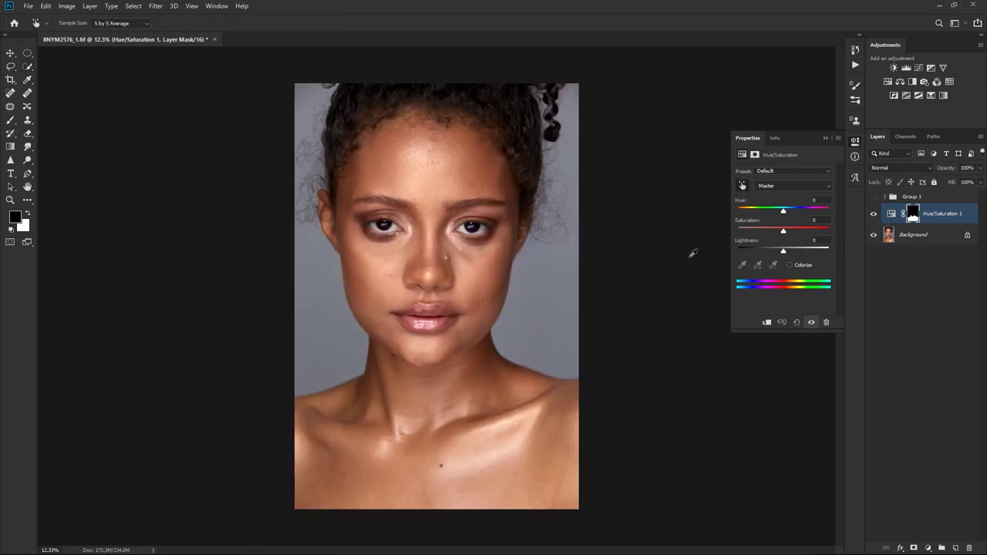
{"action": "left_click", "coordinate": [445, 446]}
{"action": "left_click", "coordinate": [743, 266]}
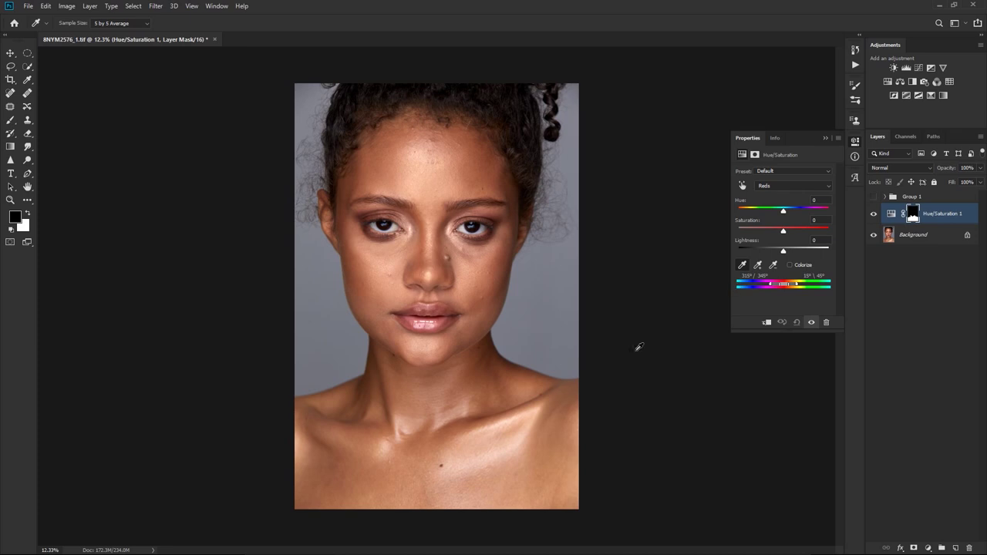
{"action": "left_click", "coordinate": [441, 455]}
{"action": "left_click_drag", "start_coordinate": [793, 285], "coordinate": [792, 292]}
{"action": "left_click", "coordinate": [444, 450]}
Set the Reds of the Hue/Saturation adjustment to Hue -1, Saturation -3 and Lightness +2.
{"action": "mouse_move", "coordinate": [784, 212]}
{"action": "left_mouse_down"}
{"action": "mouse_move", "coordinate": [830, 211]}
{"action": "mouse_move", "coordinate": [714, 202]}
{"action": "mouse_move", "coordinate": [782, 210]}
{"action": "left_mouse_up"}
{"action": "left_click_drag", "start_coordinate": [784, 209], "coordinate": [782, 209]}
{"action": "left_click_drag", "start_coordinate": [783, 209], "coordinate": [784, 209]}
{"action": "left_click_drag", "start_coordinate": [784, 234], "coordinate": [788, 253]}
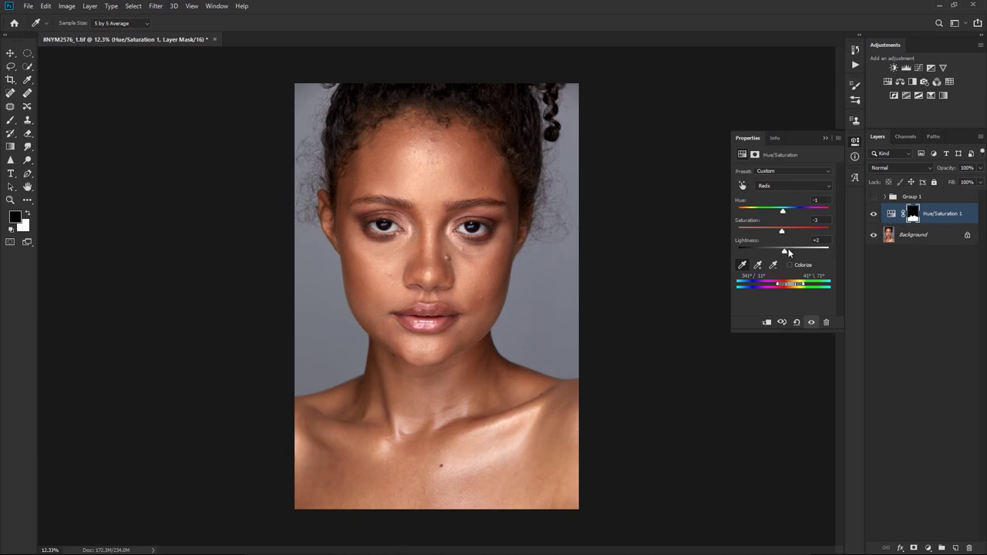
Compare the portrait with and without the Hue/Saturation 1 layer and lower the layer's opacity to 60%.
{"action": "left_click", "coordinate": [874, 215]}
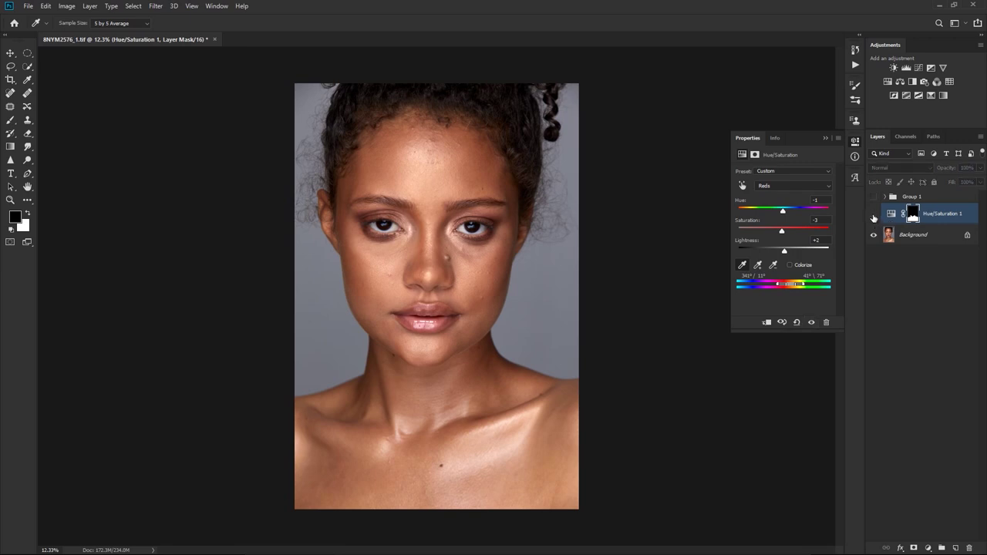
{"action": "left_click", "coordinate": [872, 216]}
{"action": "left_click", "coordinate": [873, 216]}
{"action": "left_click", "coordinate": [873, 217]}
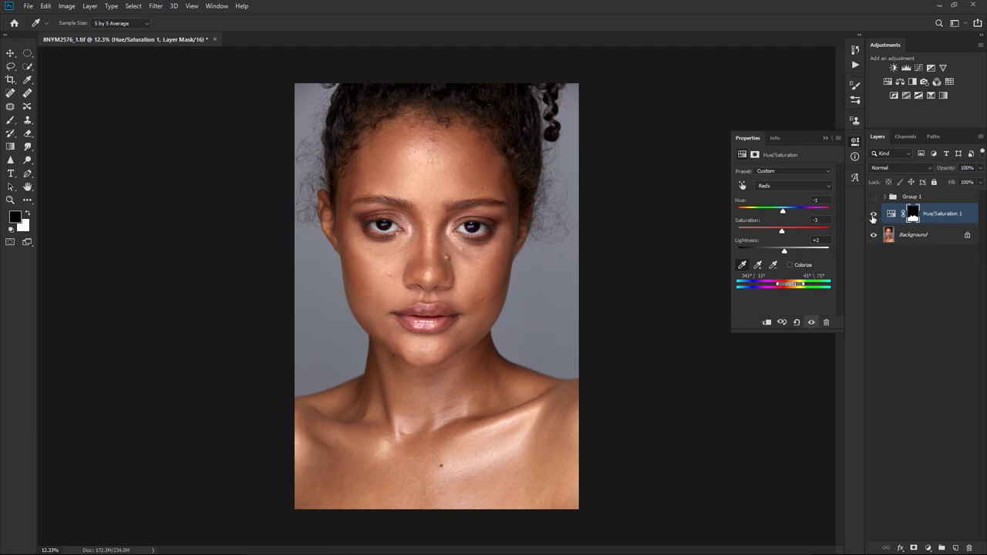
{"action": "left_click", "coordinate": [874, 219]}
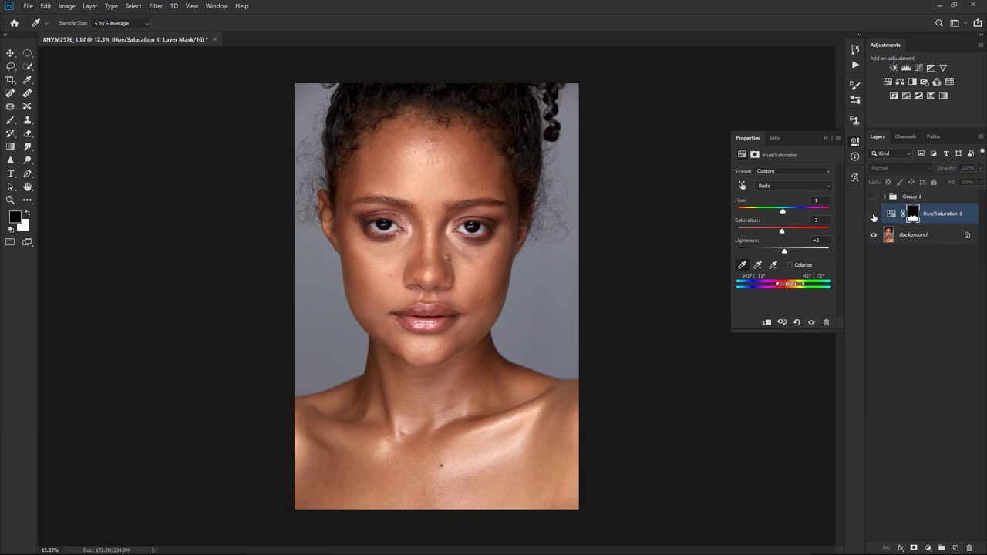
{"action": "left_click", "coordinate": [874, 221]}
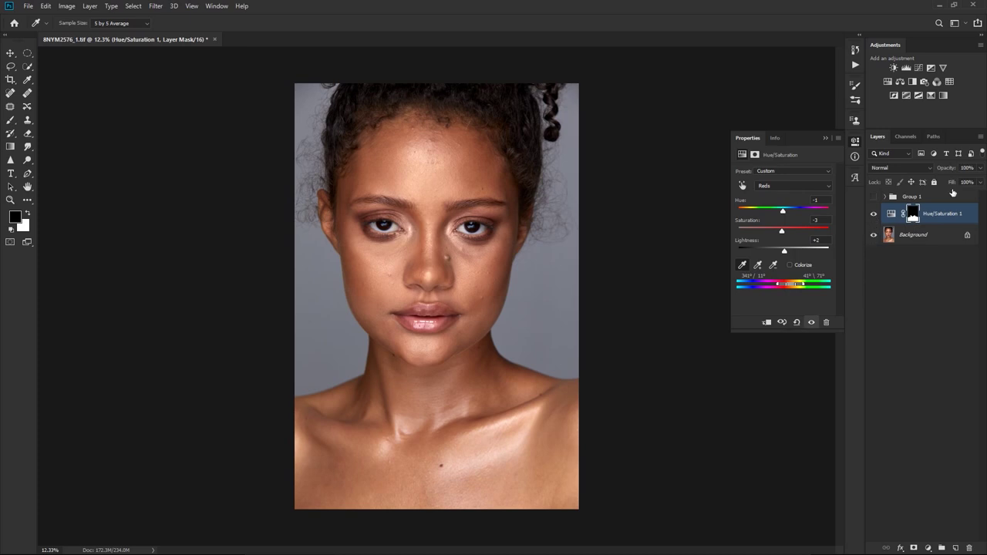
{"action": "left_click", "coordinate": [980, 169]}
{"action": "left_click_drag", "start_coordinate": [978, 181], "coordinate": [963, 183]}
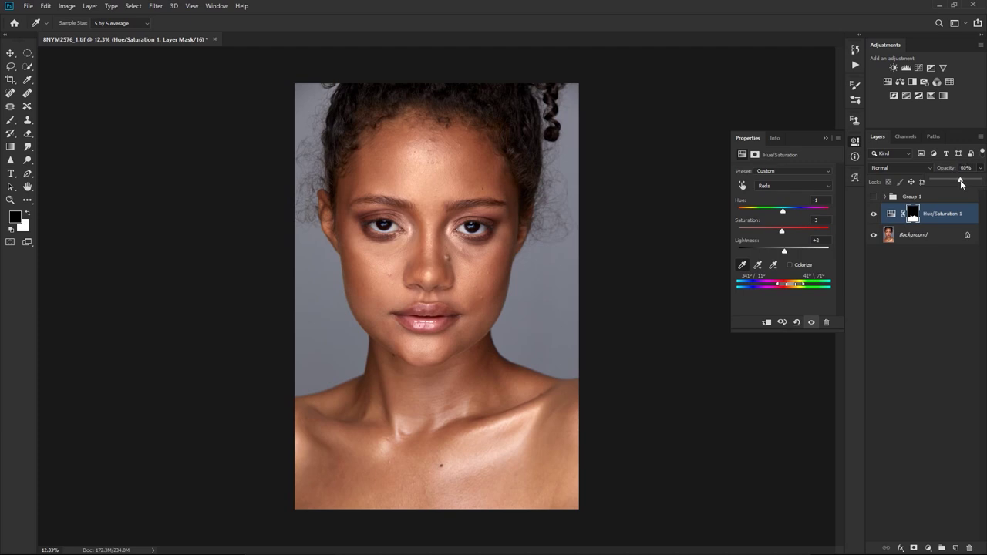
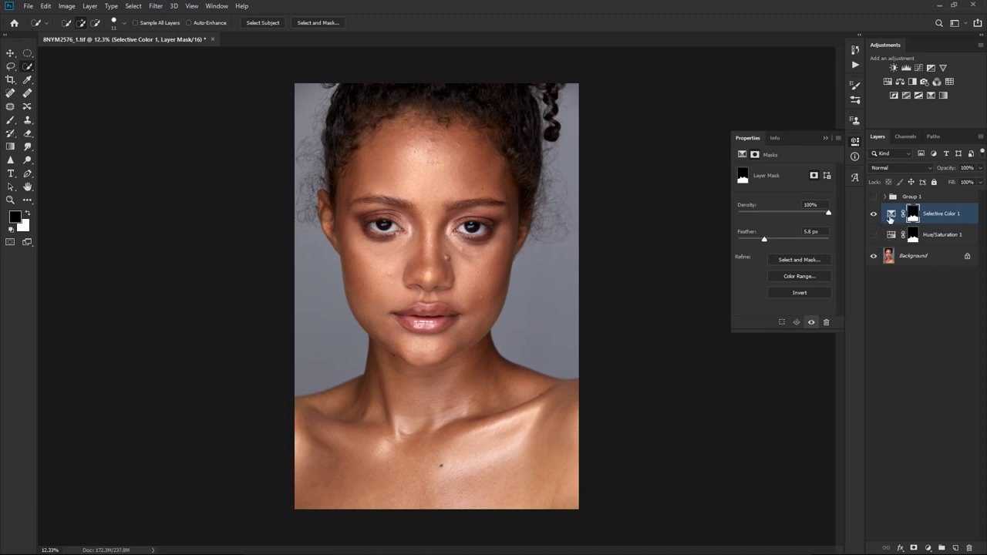
Set Cyan to -8% for the Yellows in the Selective Color 1 adjustment and compare the portrait with and without it.
{"action": "left_click", "coordinate": [891, 218]}
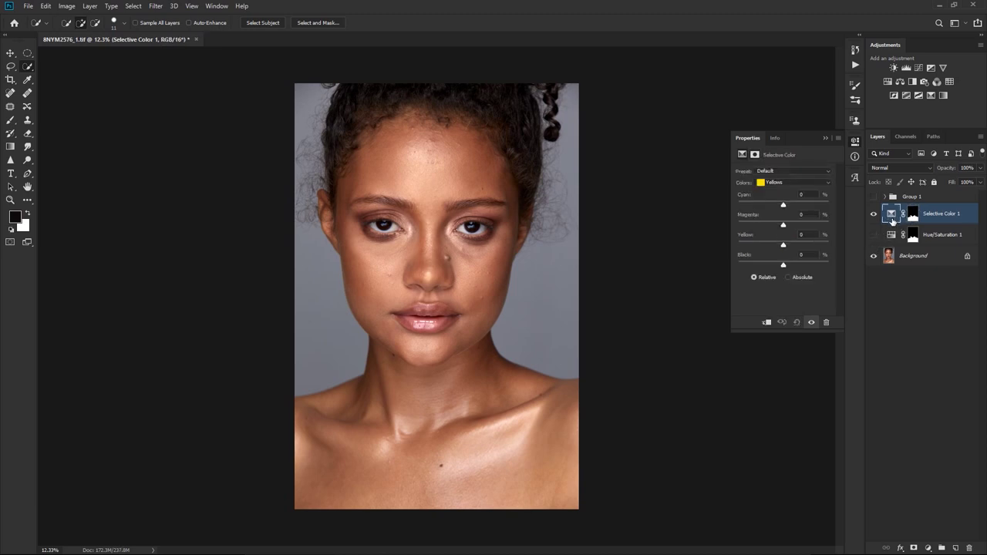
{"action": "left_click", "coordinate": [775, 184]}
{"action": "left_click", "coordinate": [778, 201]}
{"action": "mouse_move", "coordinate": [784, 208]}
{"action": "left_mouse_down"}
{"action": "mouse_move", "coordinate": [766, 207]}
{"action": "mouse_move", "coordinate": [779, 206]}
{"action": "left_mouse_up"}
{"action": "left_click", "coordinate": [874, 214]}
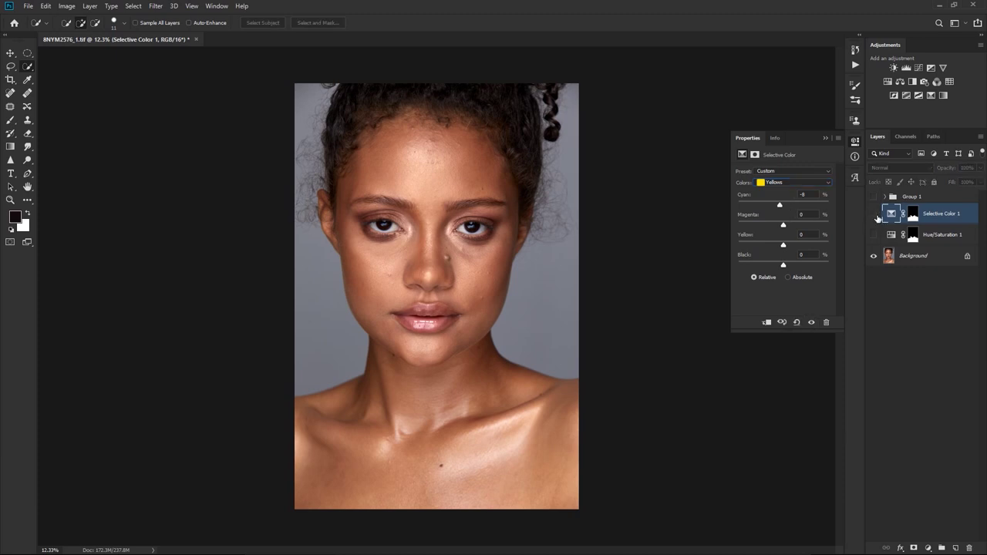
{"action": "left_click", "coordinate": [875, 214]}
{"action": "left_click", "coordinate": [875, 215]}
{"action": "left_click", "coordinate": [875, 215]}
Set Yellow to -5% for the Yellows in the Selective Color 1 adjustment and compare before and after.
{"action": "left_click_drag", "start_coordinate": [783, 245], "coordinate": [782, 249]}
{"action": "left_click", "coordinate": [873, 215]}
{"action": "left_click", "coordinate": [872, 219]}
{"action": "left_click", "coordinate": [874, 220]}
{"action": "left_click", "coordinate": [873, 215]}
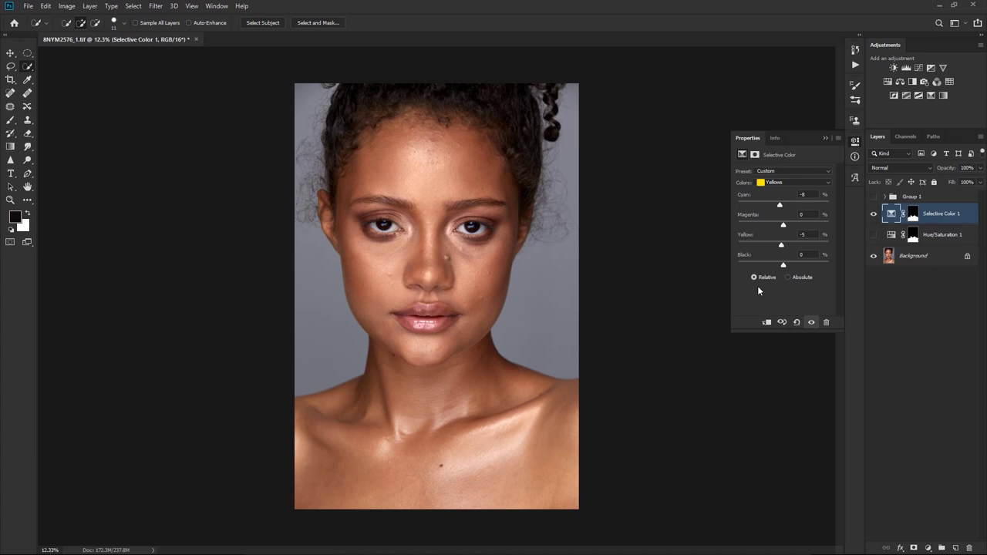
Compare the portrait with only the Hue/Saturation adjustment shown against the portrait with both adjustment layers hidden.
{"action": "left_click", "coordinate": [873, 213]}
{"action": "left_click", "coordinate": [874, 235]}
{"action": "left_click", "coordinate": [874, 235]}
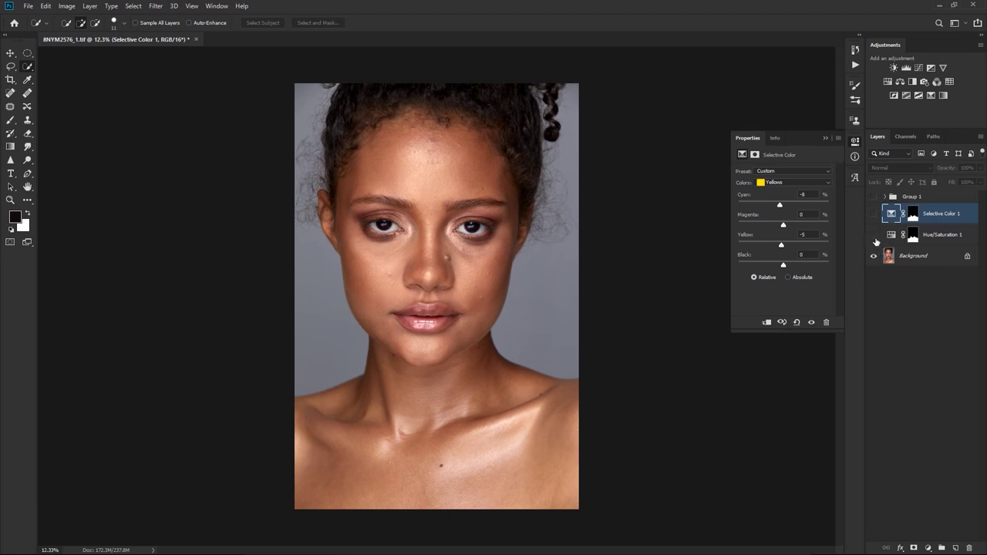
Show both the Selective Color 1 and Hue/Saturation 1 layers and lower the Selective Color layer's opacity to 82%.
{"action": "left_click", "coordinate": [873, 214]}
{"action": "left_click", "coordinate": [873, 234]}
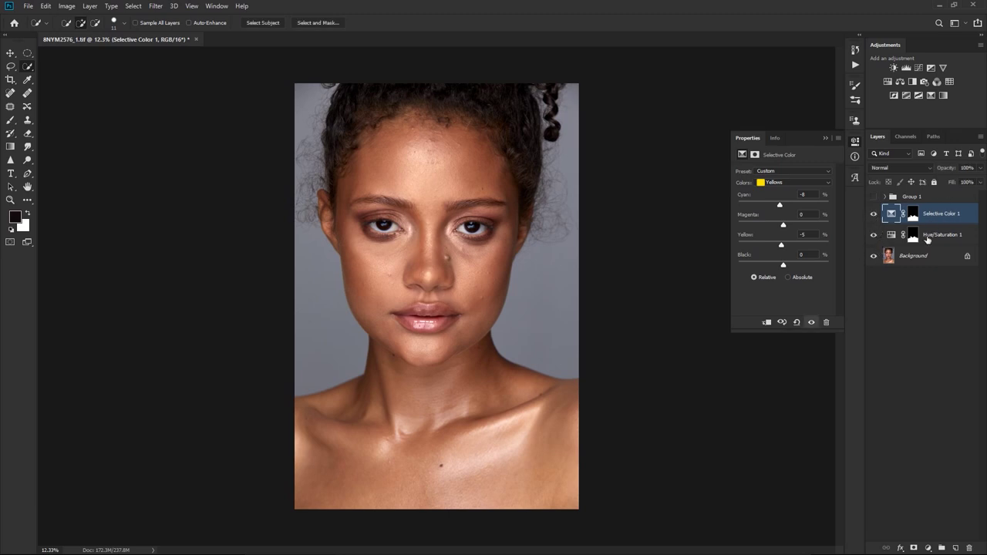
{"action": "left_click", "coordinate": [980, 173]}
{"action": "left_click_drag", "start_coordinate": [980, 180], "coordinate": [968, 186]}
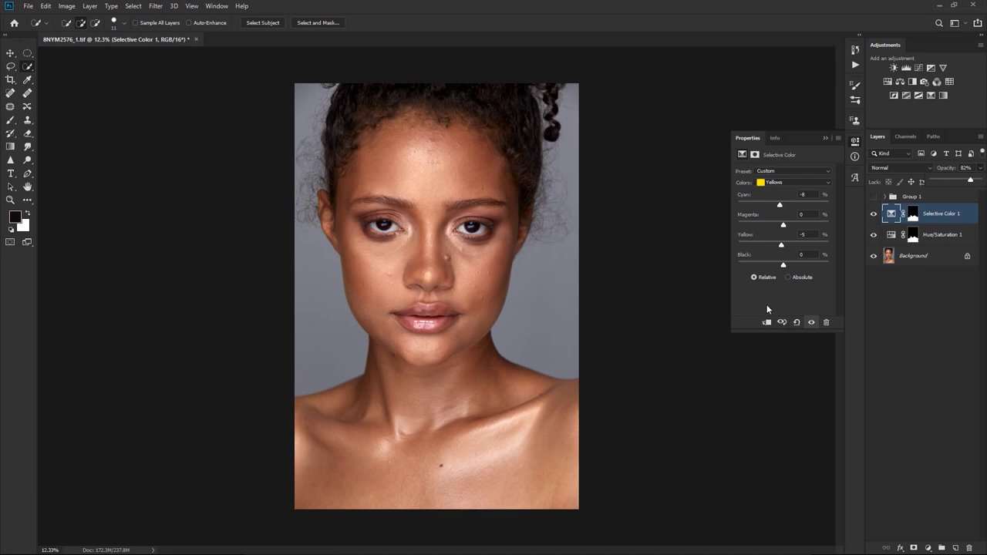